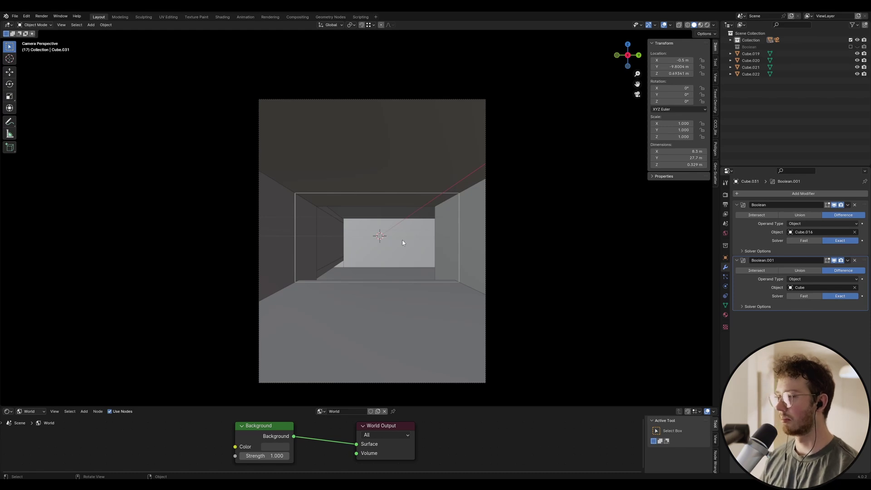
Examine the building model from outside the camera view, including its walls, floor levels and overall layout
{"action": "middle_click_drag", "start_coordinate": [402, 243], "coordinate": [443, 212]}
{"action": "scroll", "coordinate": [443, 212], "scroll_direction": "down", "scroll_amount": 5}
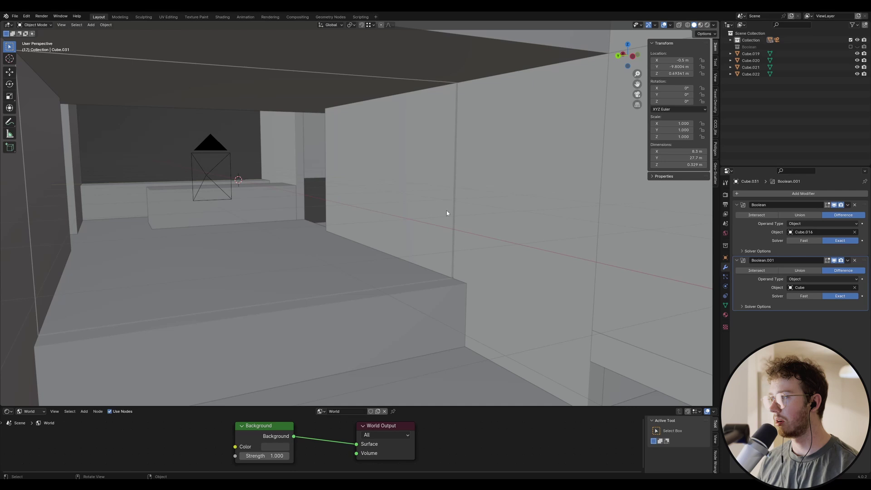
{"action": "scroll", "coordinate": [446, 211], "scroll_direction": "down", "scroll_amount": 3}
{"action": "middle_click_drag", "start_coordinate": [446, 210], "coordinate": [429, 221]}
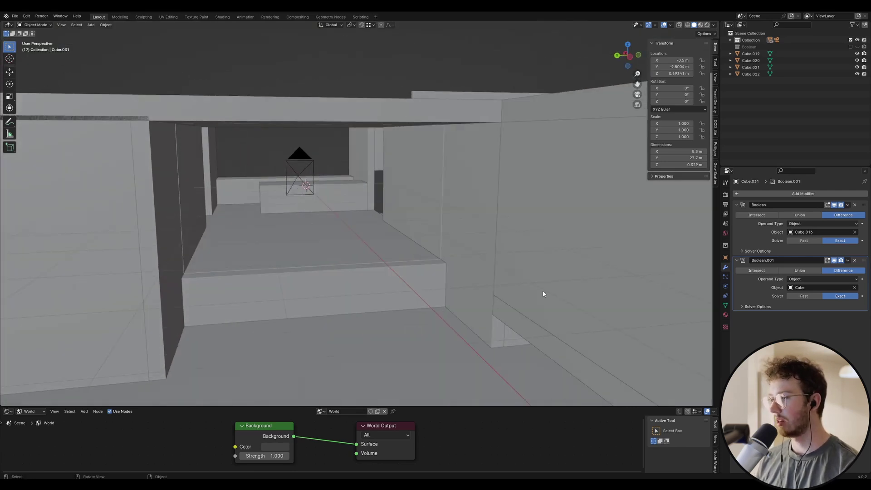
{"action": "left_click", "coordinate": [532, 214]}
{"action": "scroll", "coordinate": [564, 245], "scroll_direction": "down", "scroll_amount": 5}
{"action": "middle_click_drag", "start_coordinate": [563, 245], "coordinate": [394, 299]}
{"action": "key", "text": "KP_0"}
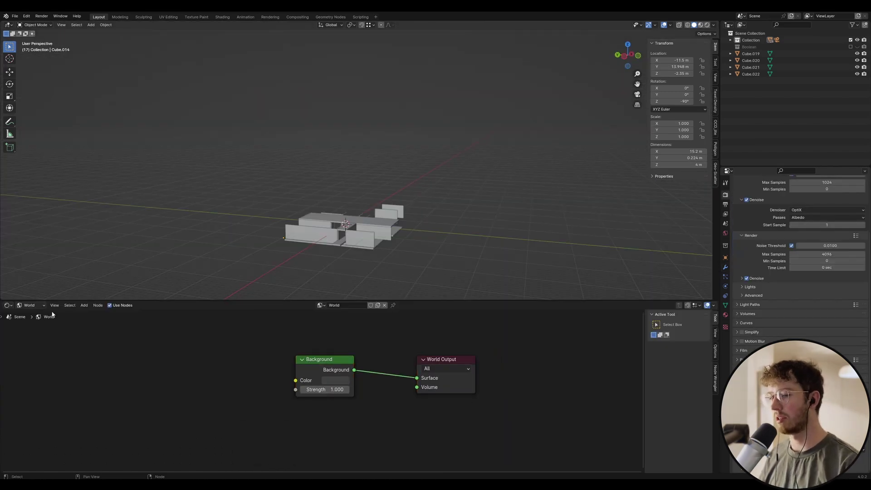
Add an Environment Texture node to the World shader and connect its Color output to the Background node's Color input
{"action": "left_click", "coordinate": [7, 305]}
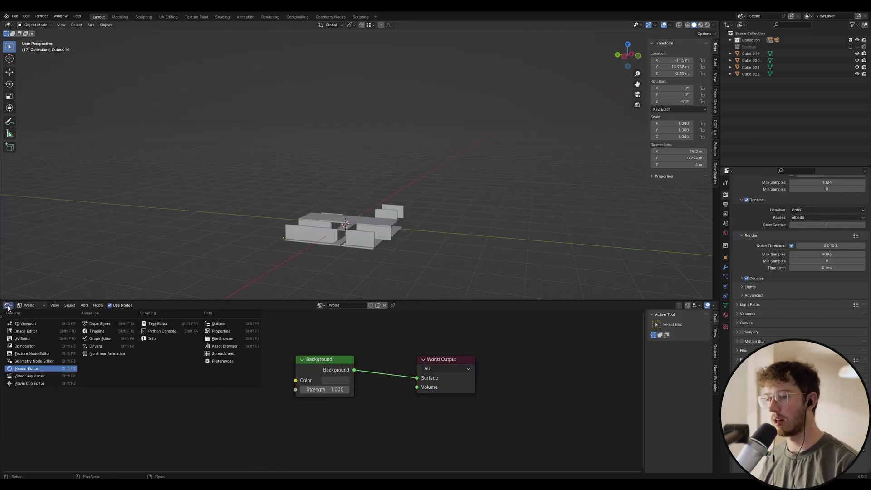
{"action": "left_click", "coordinate": [34, 368]}
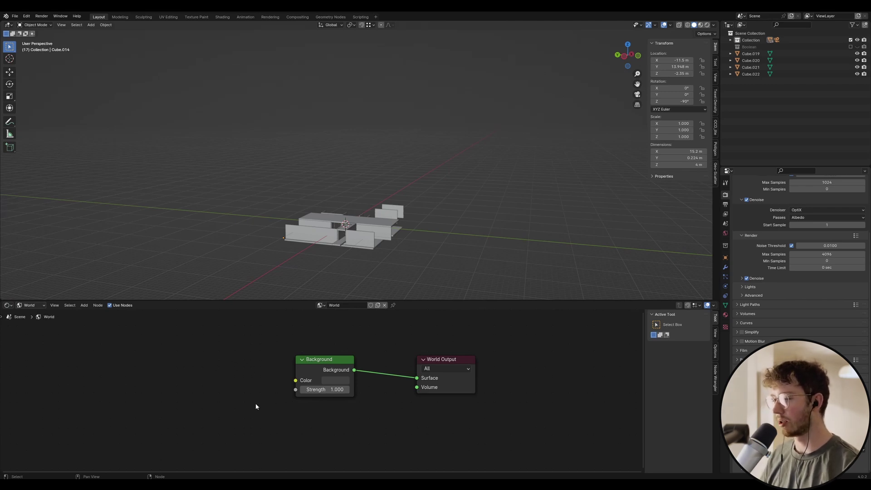
{"action": "key", "text": "shift+a"}
{"action": "left_click", "coordinate": [248, 385]}
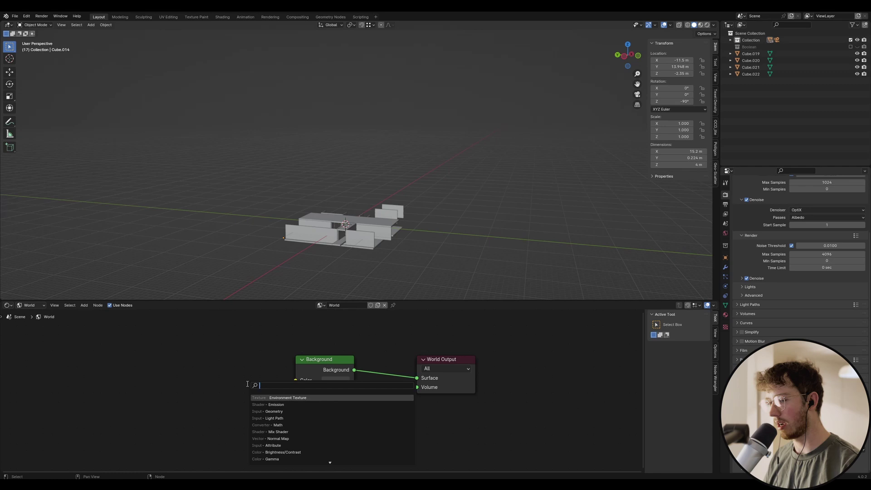
{"action": "left_click", "coordinate": [281, 398]}
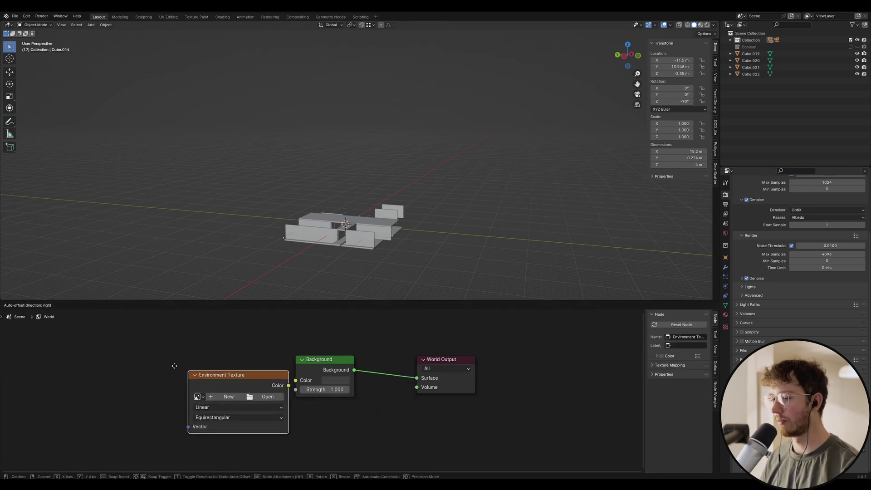
{"action": "left_click", "coordinate": [272, 380]}
{"action": "left_click_drag", "start_coordinate": [272, 379], "coordinate": [296, 381]}
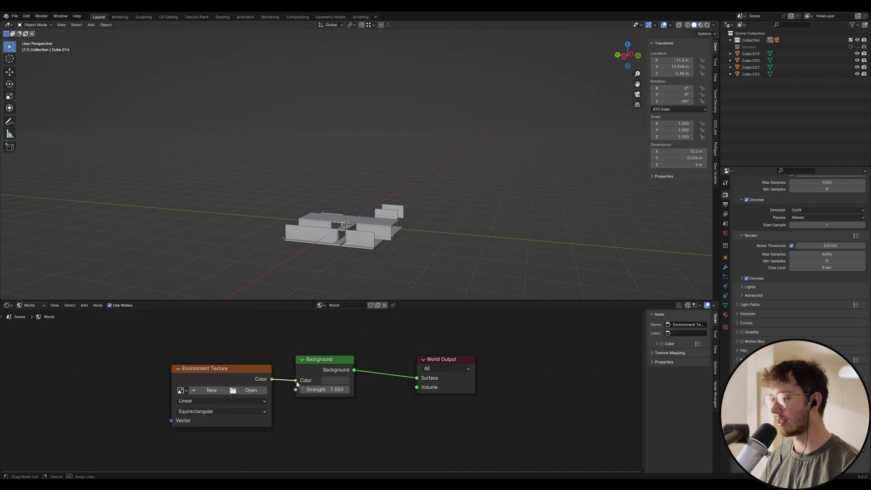
Load 0817_v5.hdr into the Environment Texture node and feed it from new Texture Coordinate and Mapping nodes
{"action": "left_click", "coordinate": [252, 391]}
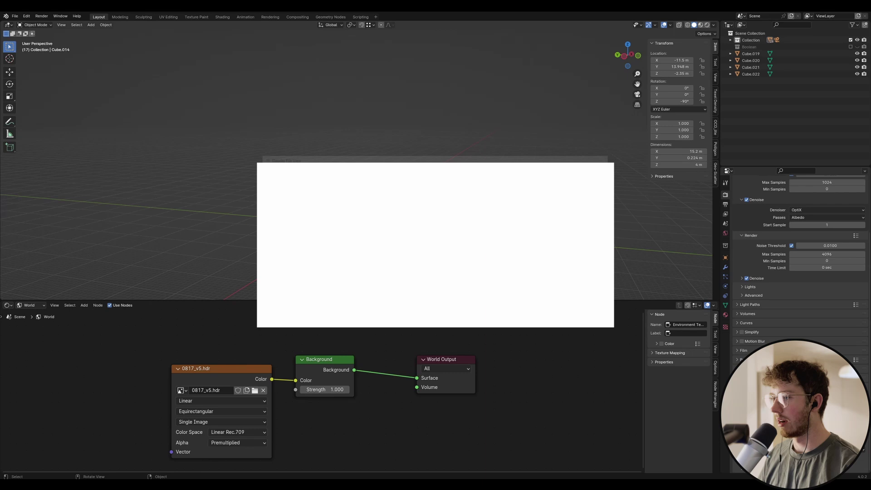
{"action": "left_click_drag", "start_coordinate": [226, 368], "coordinate": [214, 347]}
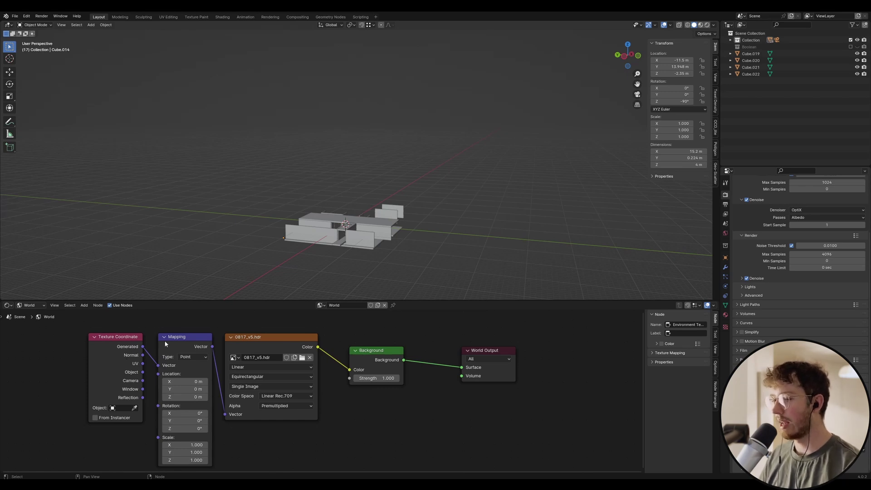
Rearrange the environment texture, Mapping and Texture Coordinate nodes to tidy the World node chain
{"action": "left_click_drag", "start_coordinate": [46, 332], "coordinate": [82, 345]}
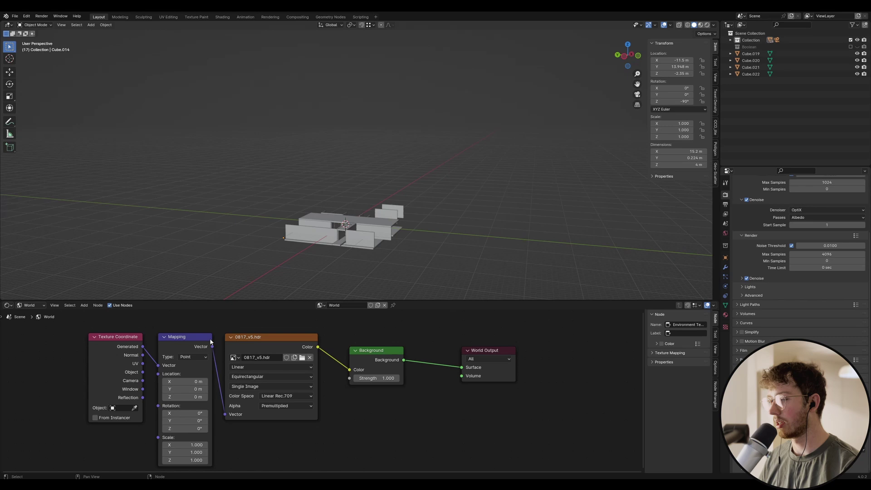
{"action": "left_click", "coordinate": [255, 342]}
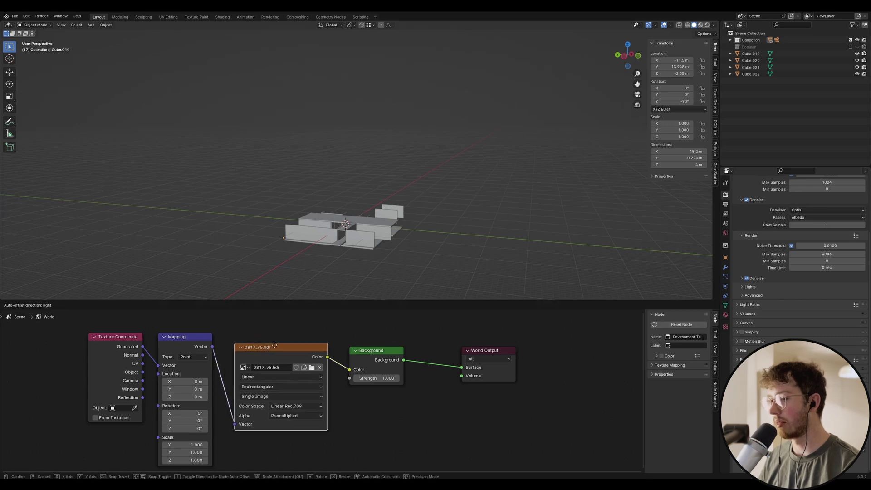
{"action": "left_click_drag", "start_coordinate": [274, 339], "coordinate": [282, 339]}
{"action": "left_click_drag", "start_coordinate": [182, 340], "coordinate": [186, 338]}
{"action": "left_click_drag", "start_coordinate": [113, 340], "coordinate": [116, 337]}
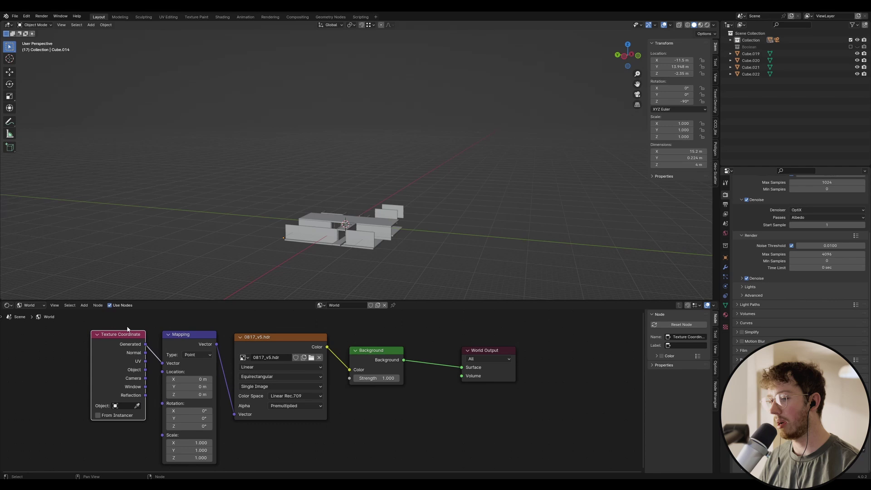
{"action": "left_click", "coordinate": [110, 323]}
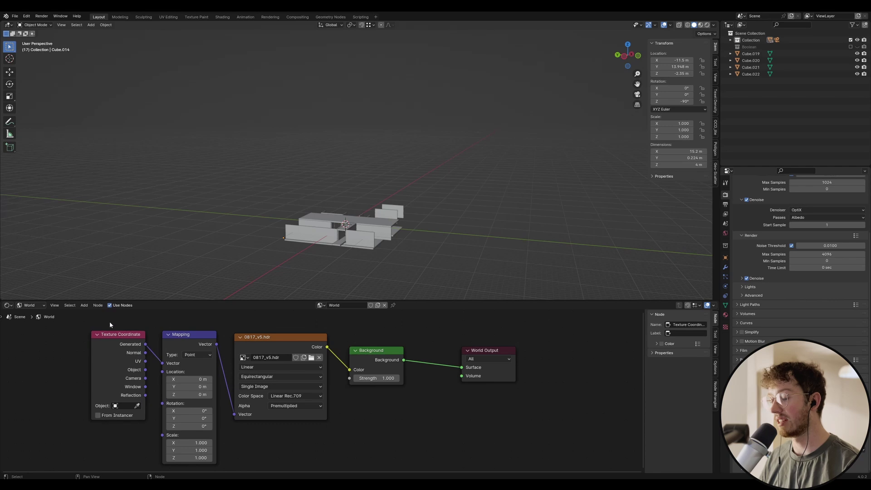
{"action": "left_click", "coordinate": [26, 16]}
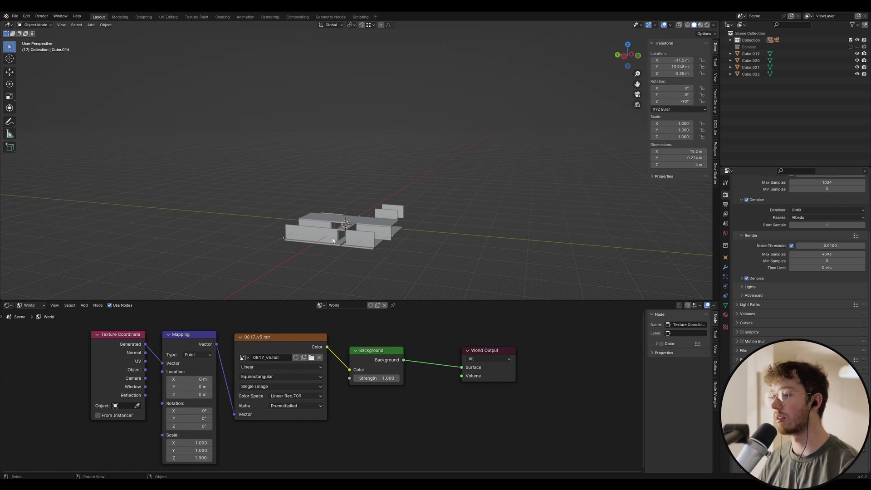
Set the viewport denoiser to OptiX in the Cycles render settings
{"action": "scroll", "coordinate": [800, 200], "scroll_direction": "up", "scroll_amount": 4}
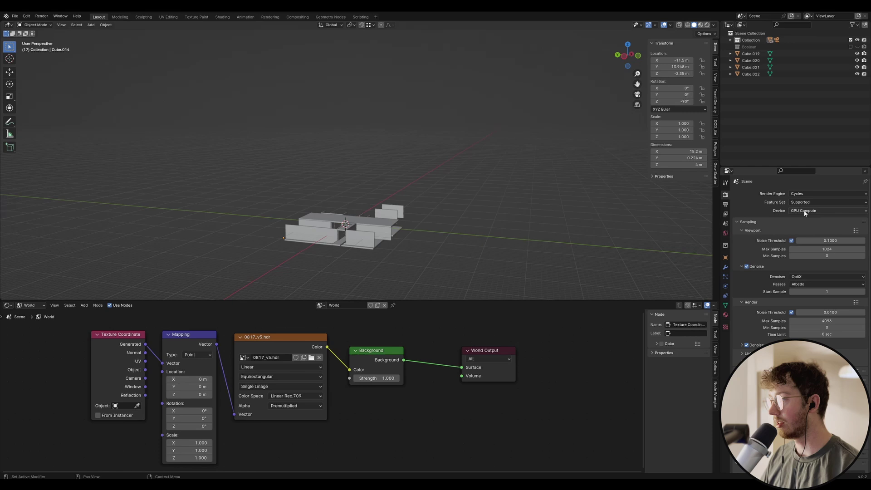
{"action": "left_click", "coordinate": [807, 277]}
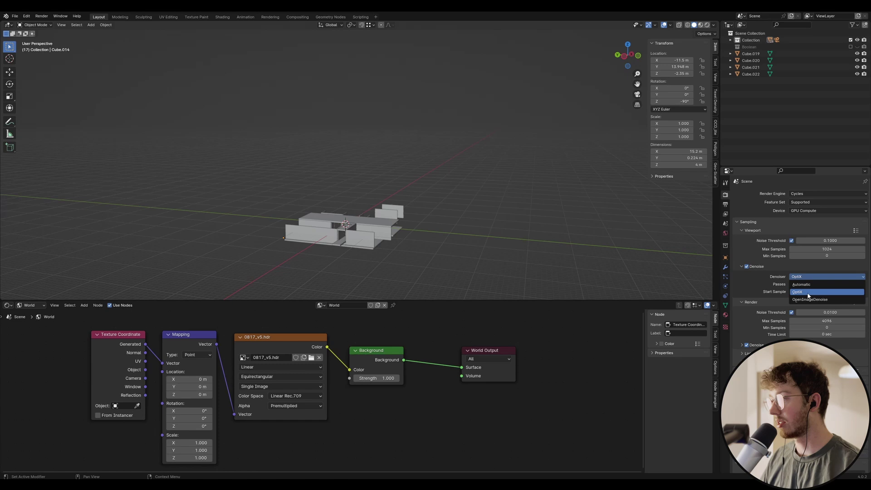
{"action": "left_click", "coordinate": [808, 295]}
{"action": "scroll", "coordinate": [808, 296], "scroll_direction": "down", "scroll_amount": 4}
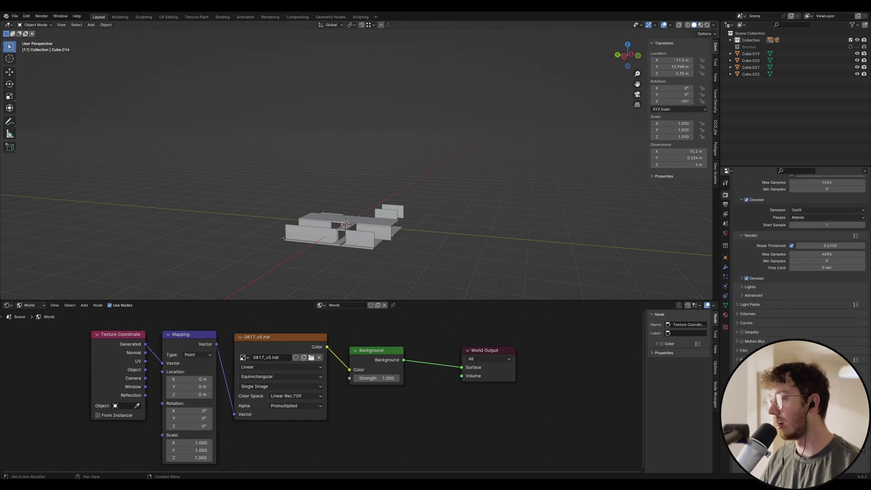
{"action": "scroll", "coordinate": [808, 337], "scroll_direction": "up", "scroll_amount": 4}
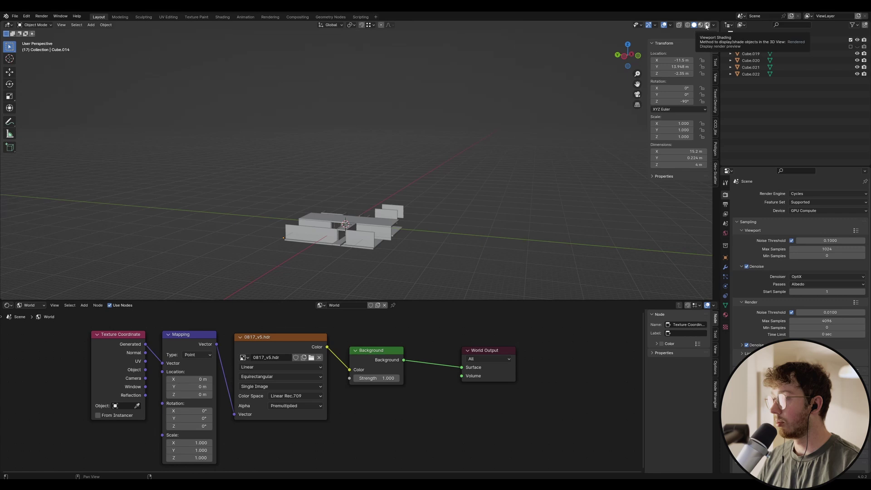
Switch the viewport to rendered shading and save the file
{"action": "left_click", "coordinate": [706, 25]}
{"action": "key", "text": "ctrl+s"}
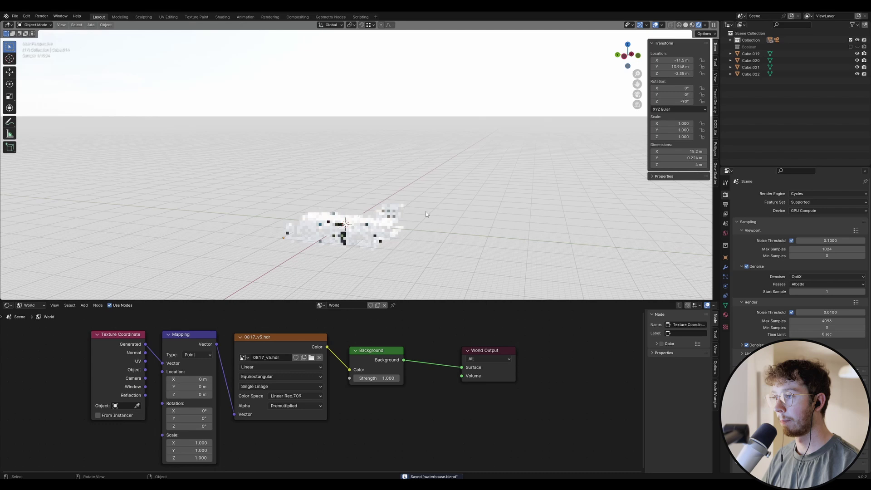
Look through the scene camera and rotate the HDRI to a Mapping Z rotation of about 43.3°
{"action": "middle_click_drag", "start_coordinate": [423, 214], "coordinate": [317, 184]}
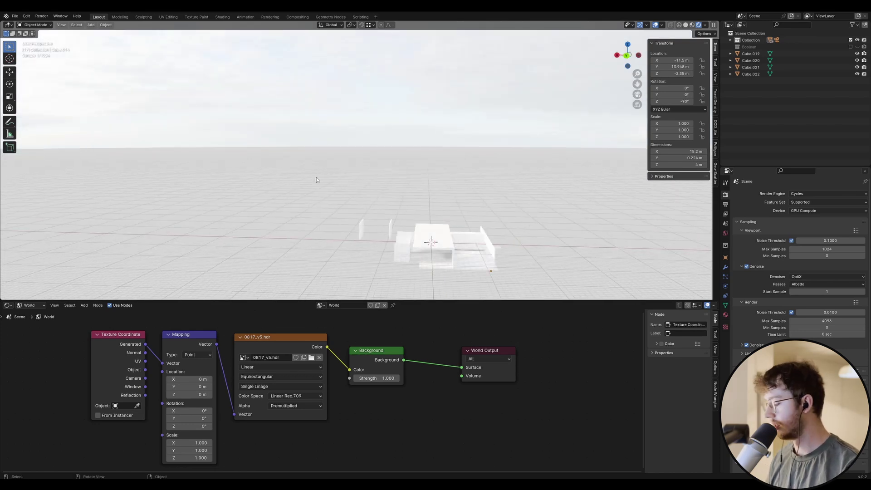
{"action": "key", "text": "KP_0"}
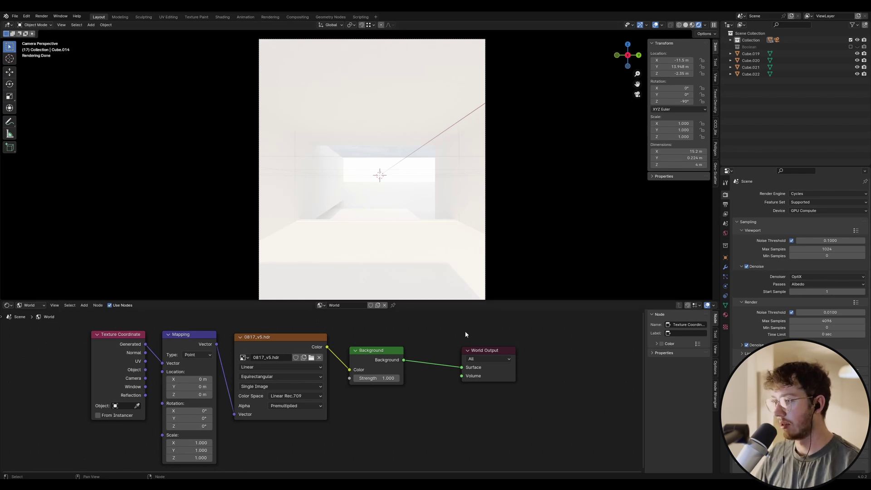
{"action": "scroll", "coordinate": [798, 254], "scroll_direction": "down", "scroll_amount": 4}
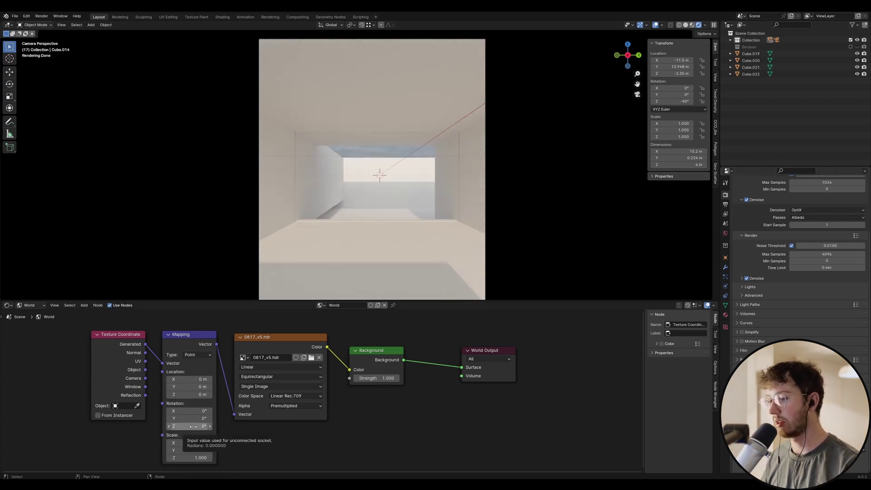
{"action": "left_click_drag", "start_coordinate": [189, 426], "coordinate": [198, 426]}
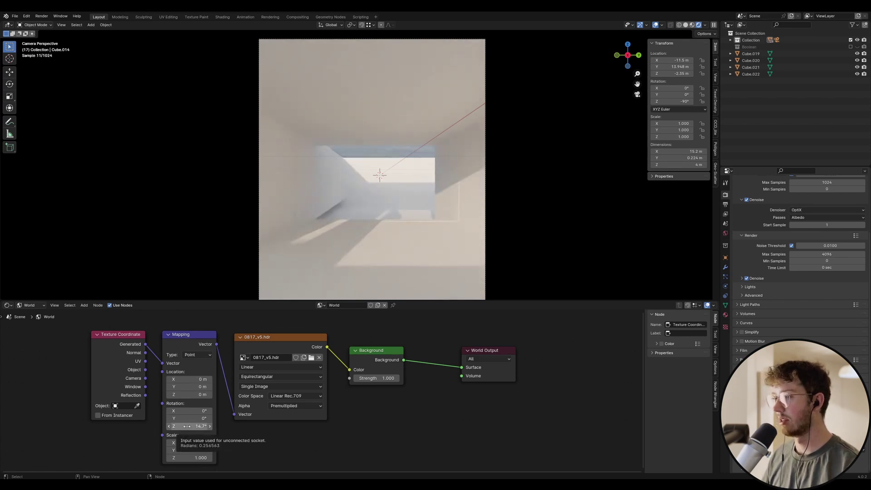
{"action": "left_click_drag", "start_coordinate": [186, 426], "coordinate": [211, 426]}
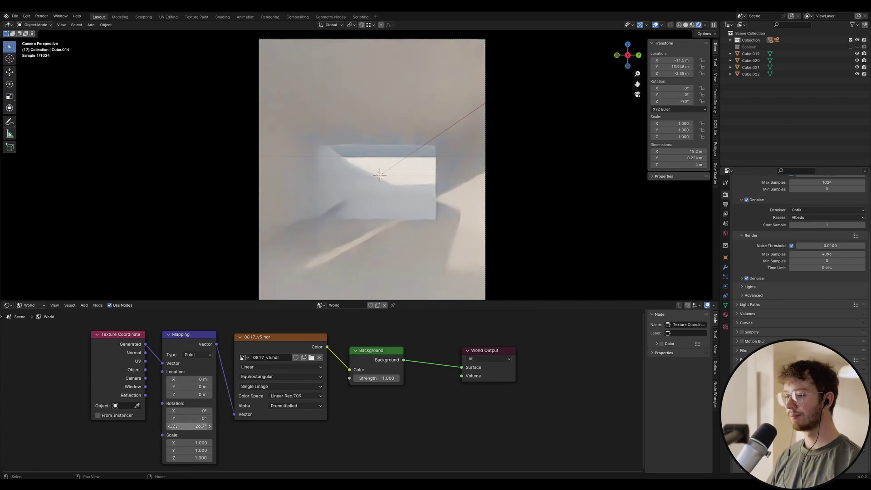
{"action": "mouse_move", "coordinate": [181, 427]}
{"action": "left_mouse_down"}
{"action": "mouse_move", "coordinate": [209, 427]}
{"action": "mouse_move", "coordinate": [182, 428]}
{"action": "left_mouse_up"}
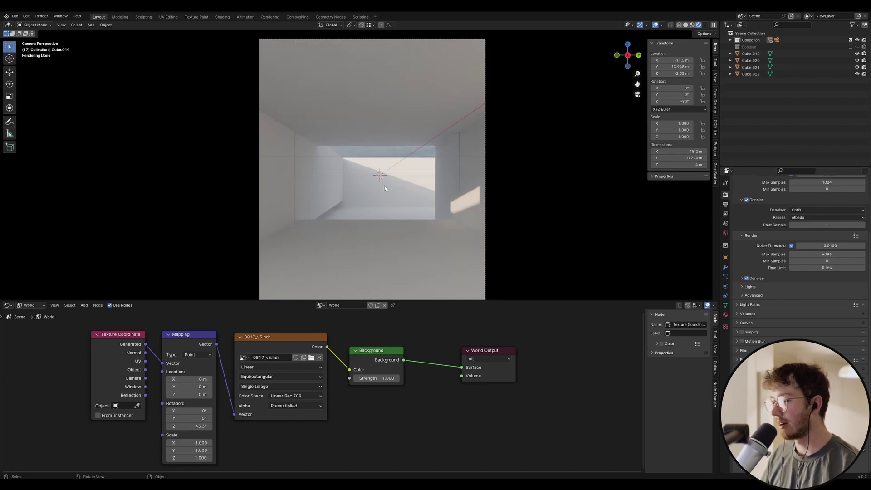
Select the wall at the far end of the interior in the camera view to check its lighting
{"action": "left_click", "coordinate": [407, 158]}
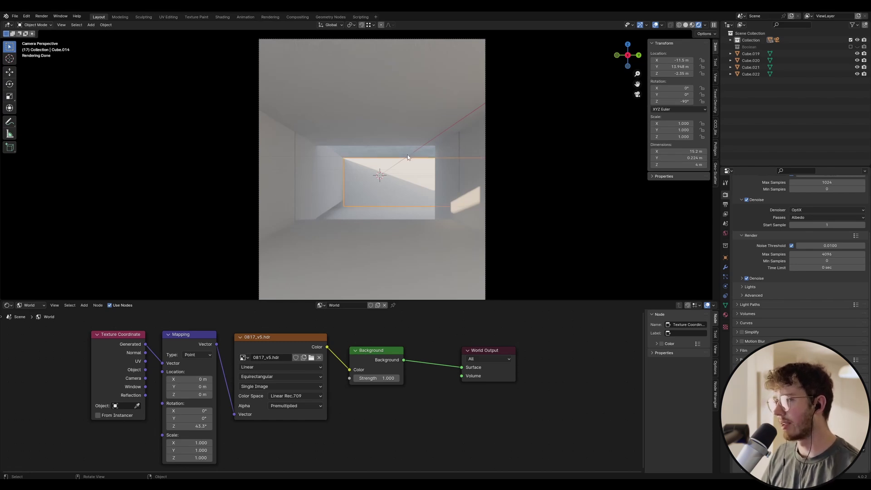
{"action": "left_click", "coordinate": [358, 152]}
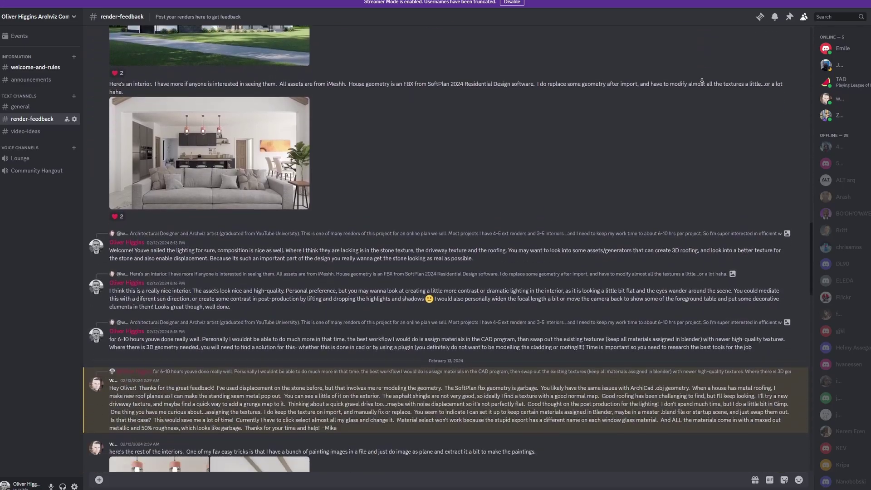
Switch to Discord and read through the messages and renders in the render-feedback channel
{"action": "scroll", "coordinate": [702, 81], "scroll_direction": "down", "scroll_amount": 10}
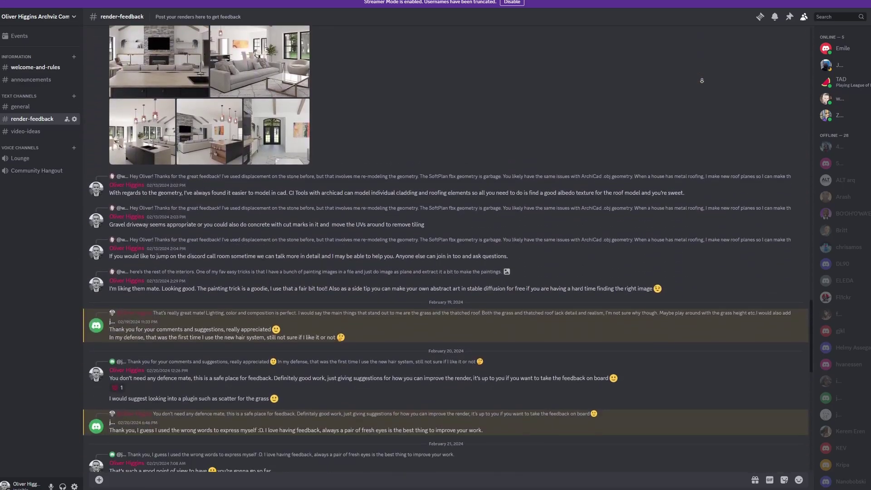
{"action": "scroll", "coordinate": [702, 81], "scroll_direction": "down", "scroll_amount": 15}
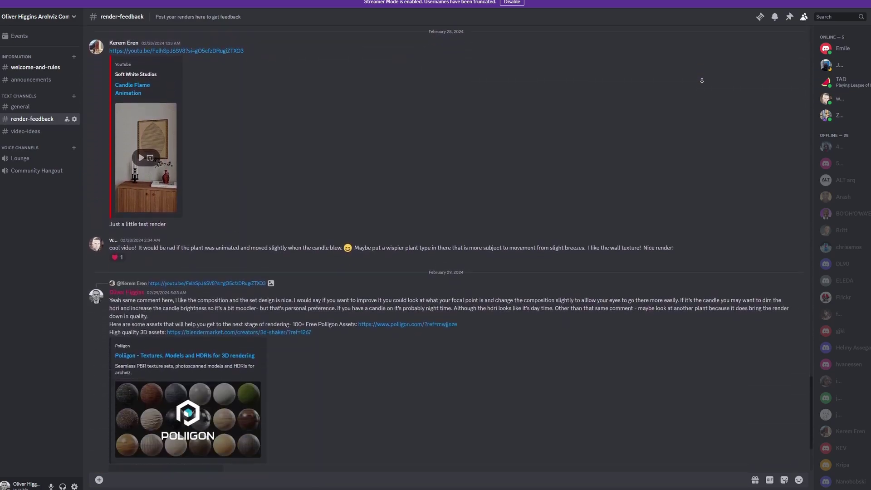